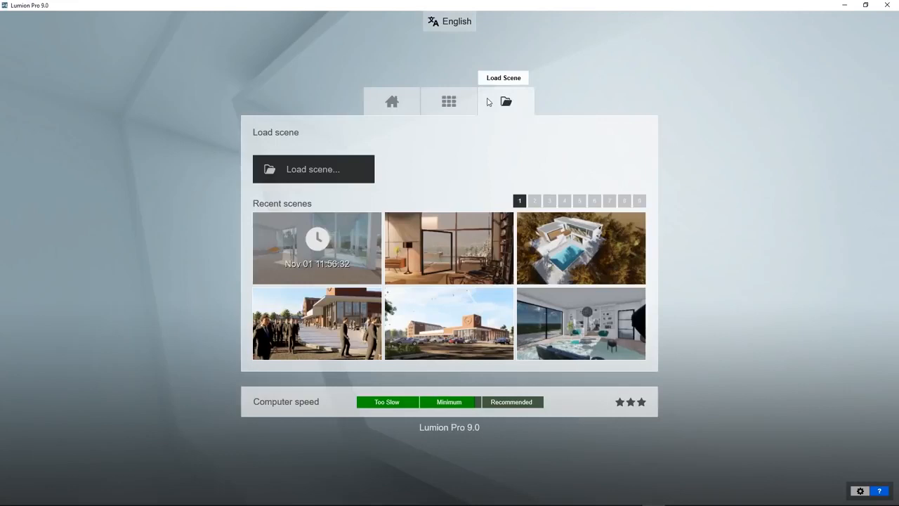
# Step: Review the computer's benchmark results from the home page and close them
pyautogui.click(370, 99)
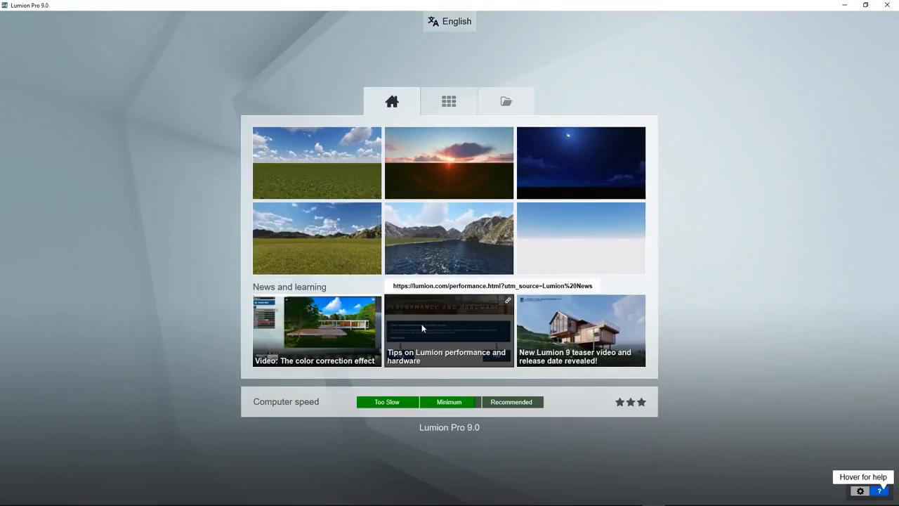
pyautogui.click(255, 413)
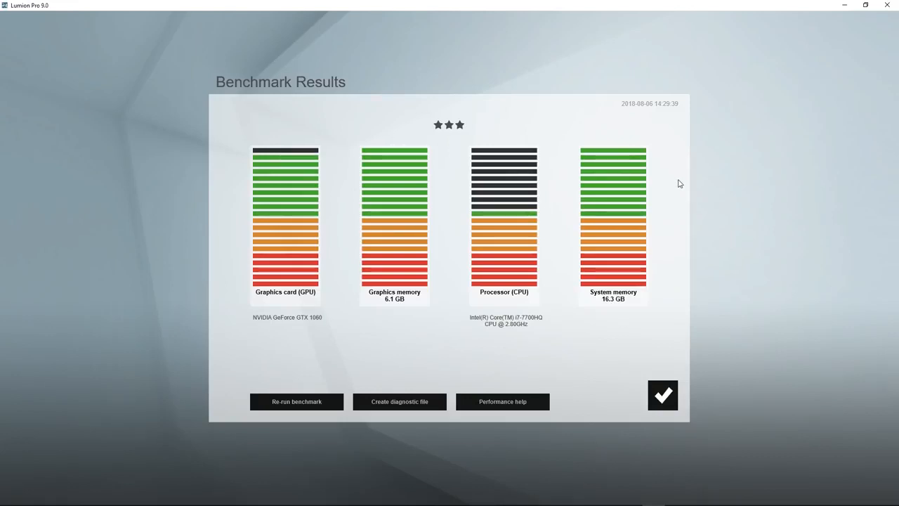
pyautogui.click(662, 396)
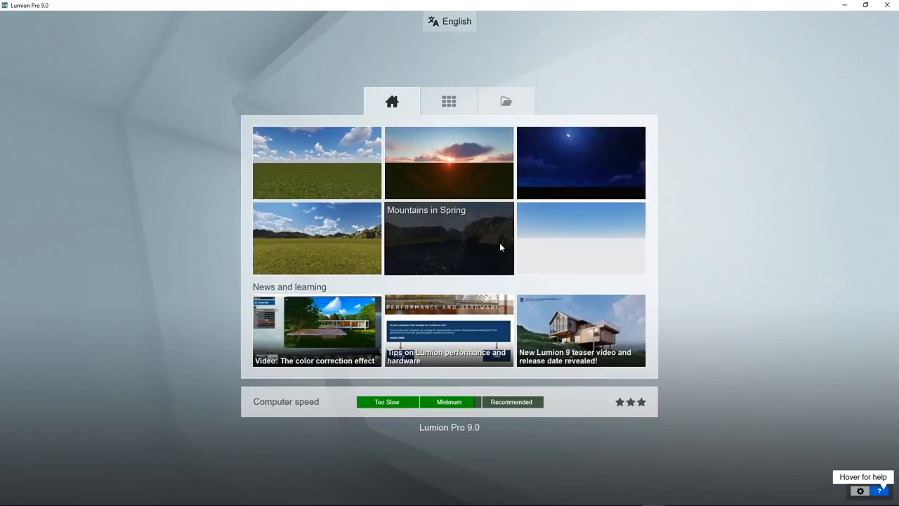
# Step: Create a new scene from the sunny grass plain template and import the SketchUp file House - 091018.skp with edges off
pyautogui.click(317, 168)
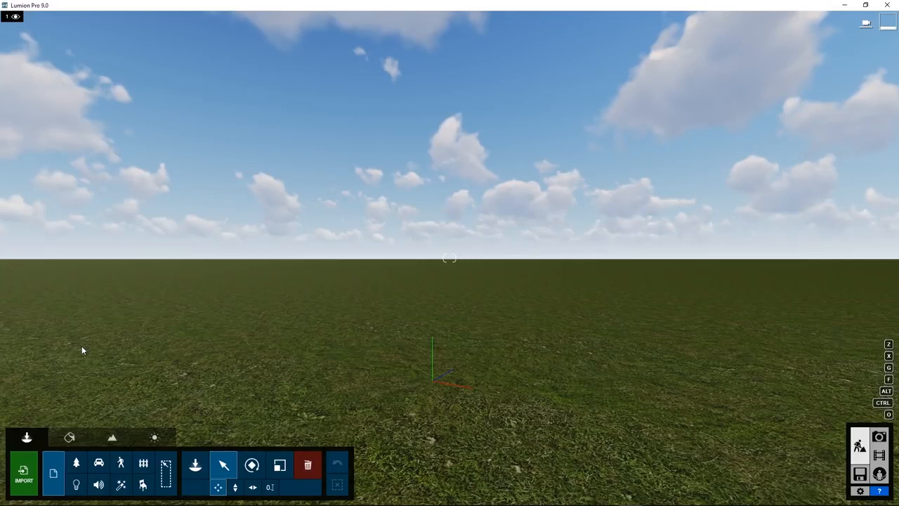
pyautogui.click(23, 480)
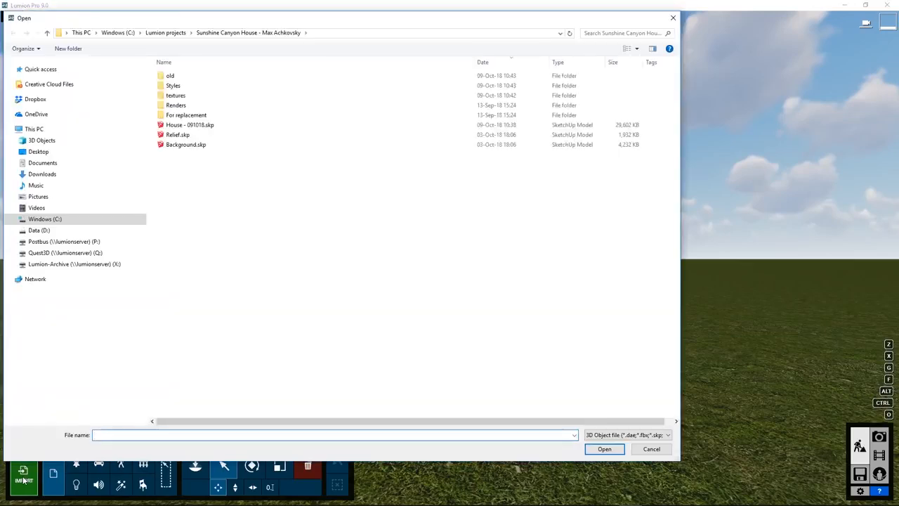
pyautogui.click(624, 435)
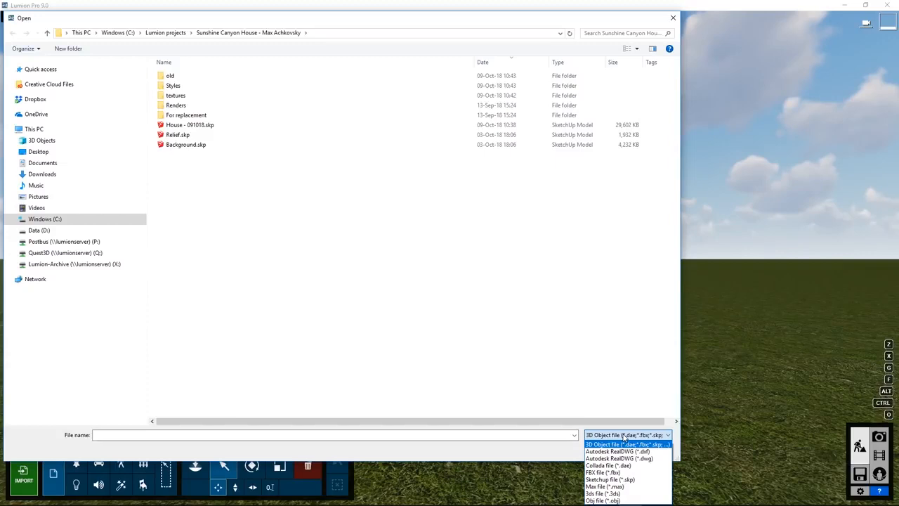
pyautogui.click(608, 479)
pyautogui.doubleClick(186, 125)
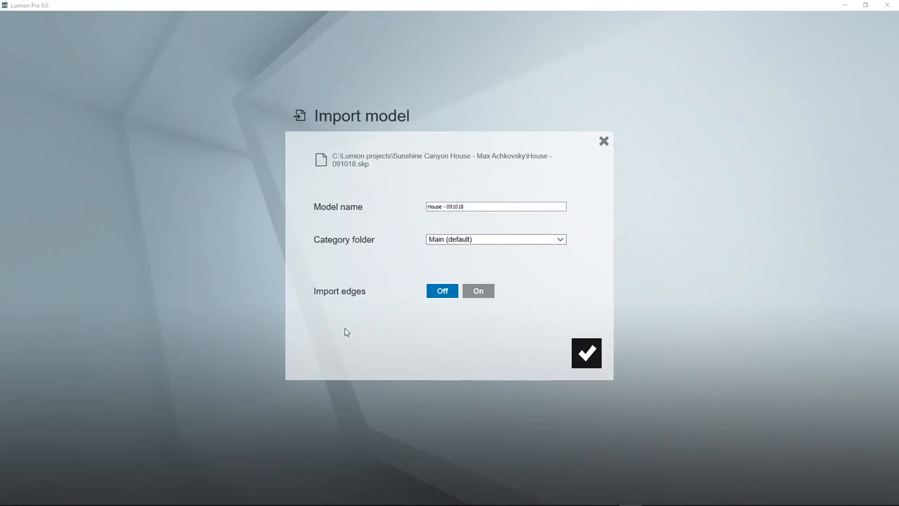
pyautogui.click(594, 357)
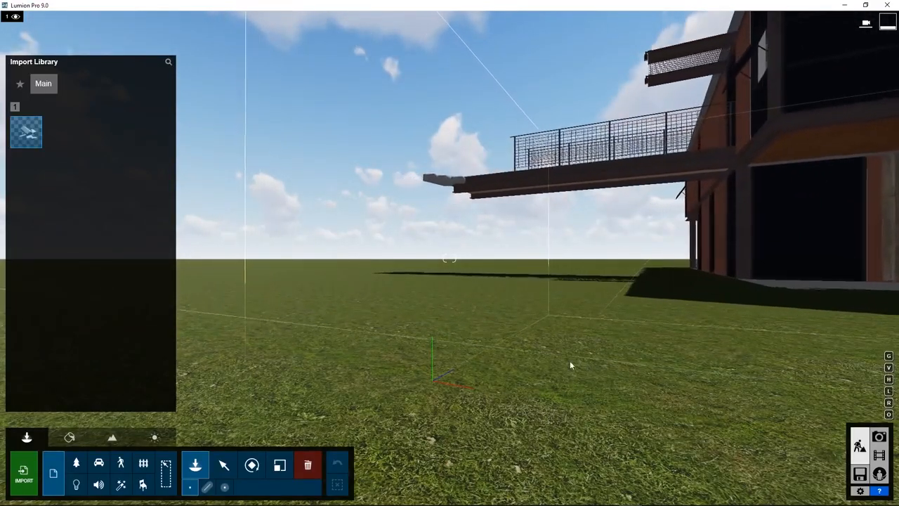
# Step: Place three copies of the imported house on the grass and select individual copies, ending with the farthest one
pyautogui.click(506, 333)
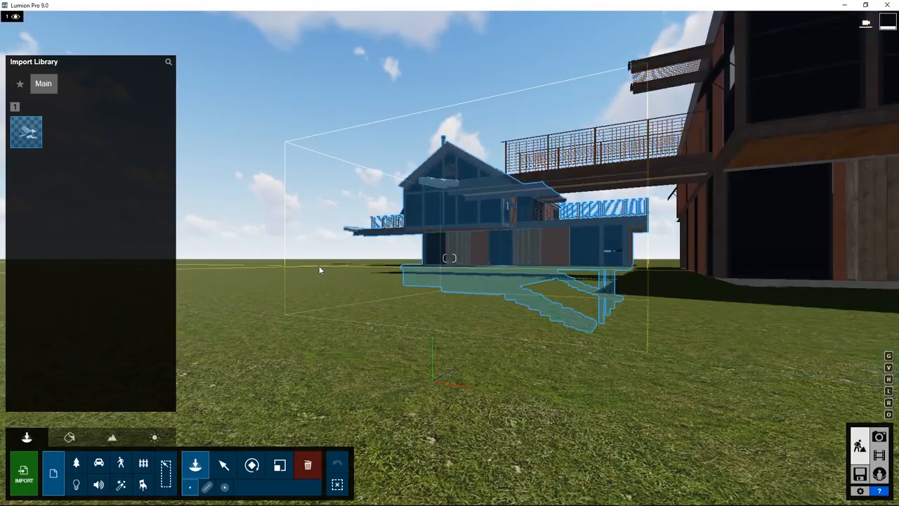
pyautogui.click(311, 271)
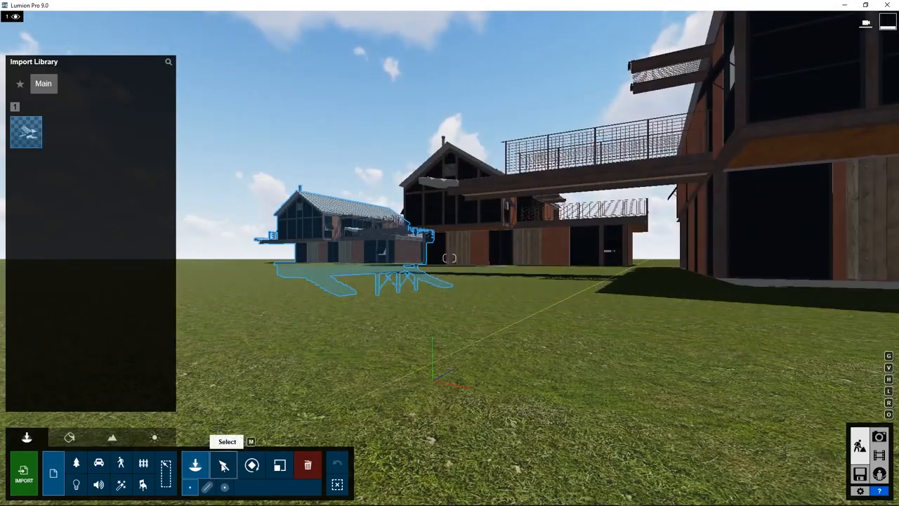
pyautogui.click(223, 465)
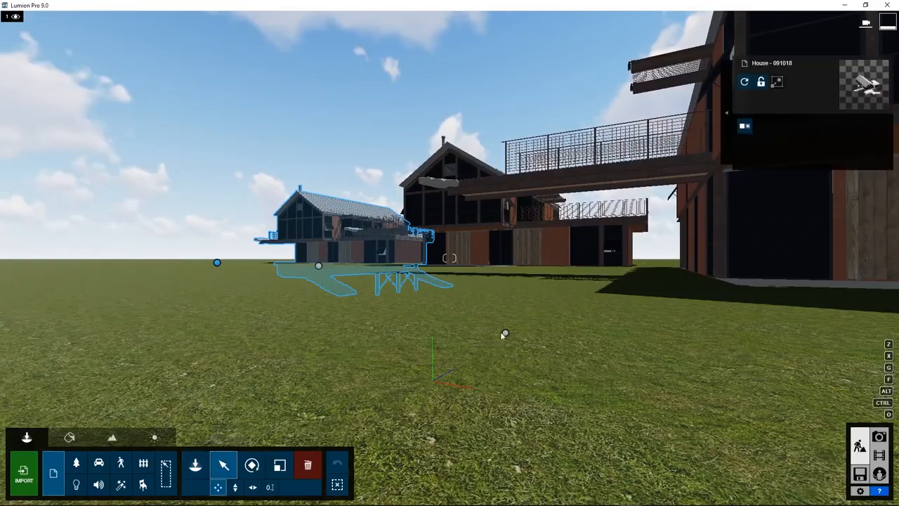
pyautogui.click(505, 333)
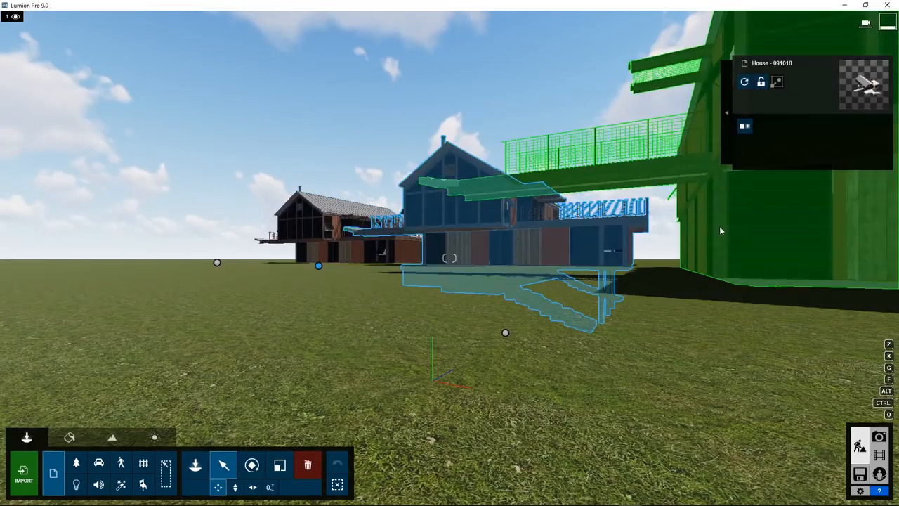
pyautogui.click(335, 244)
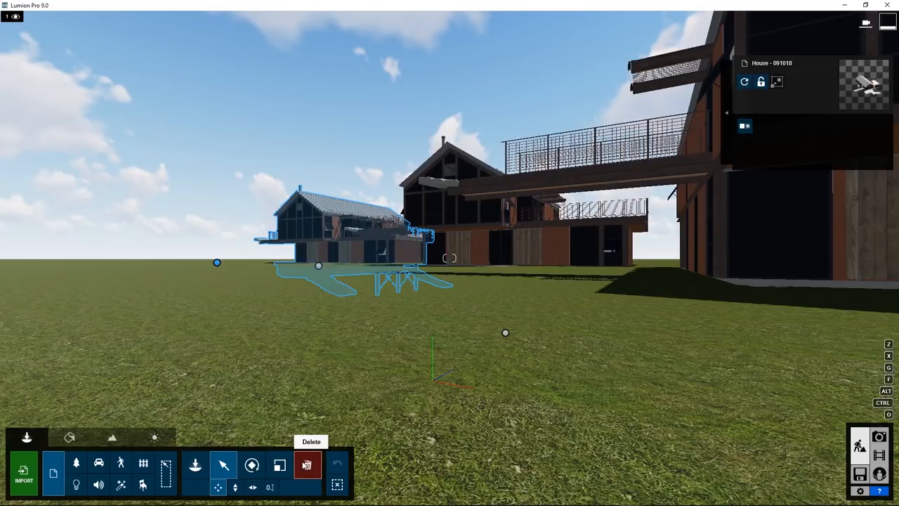
# Step: Delete the two more distant house copies, keeping the nearest one, and return to the Select mode
pyautogui.click(307, 465)
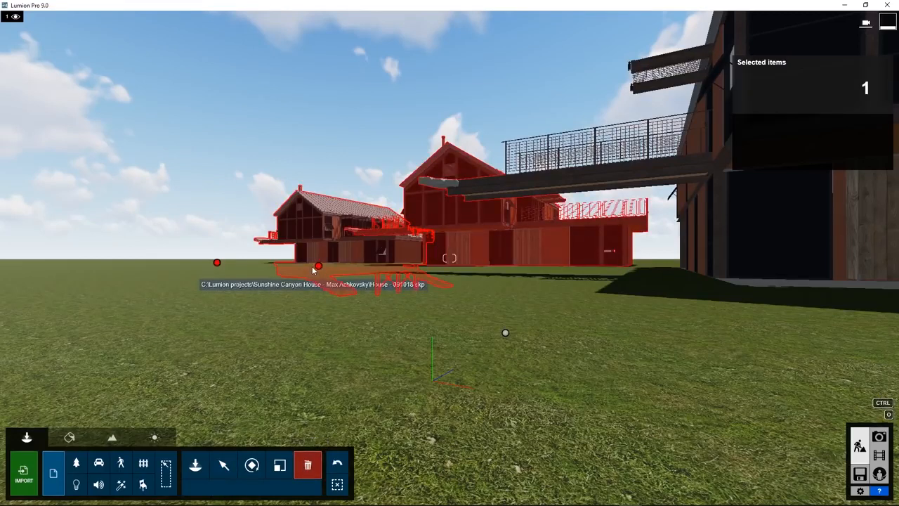
pyautogui.click(217, 265)
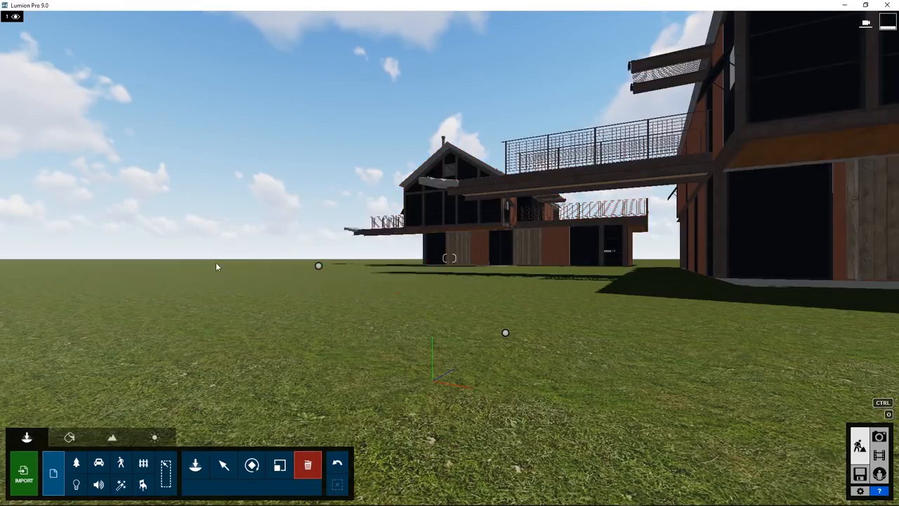
pyautogui.click(318, 267)
pyautogui.click(223, 465)
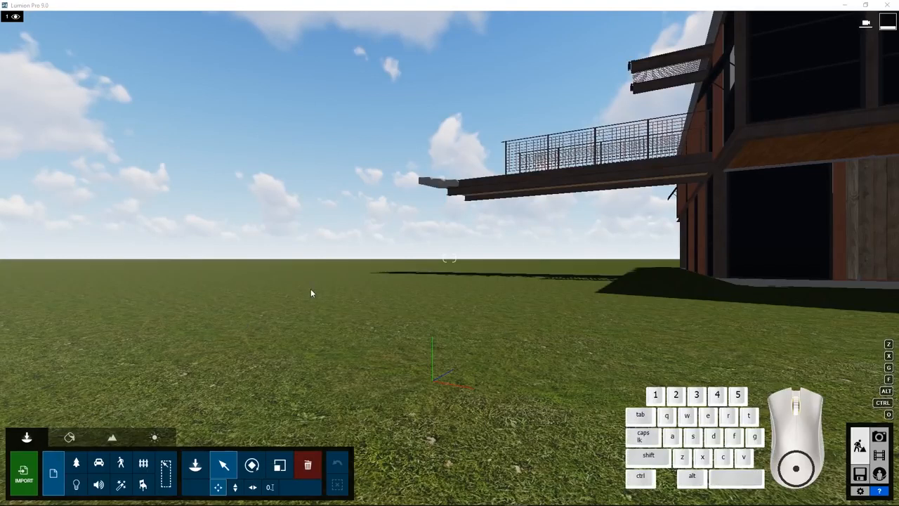
# Step: Fly the camera up, down, forward, backward and sideways around the house to examine its gabled glass front
pyautogui.rightClick(348, 322)
pyautogui.moveTo(361, 322); pyautogui.dragTo(505, 316, button='right')
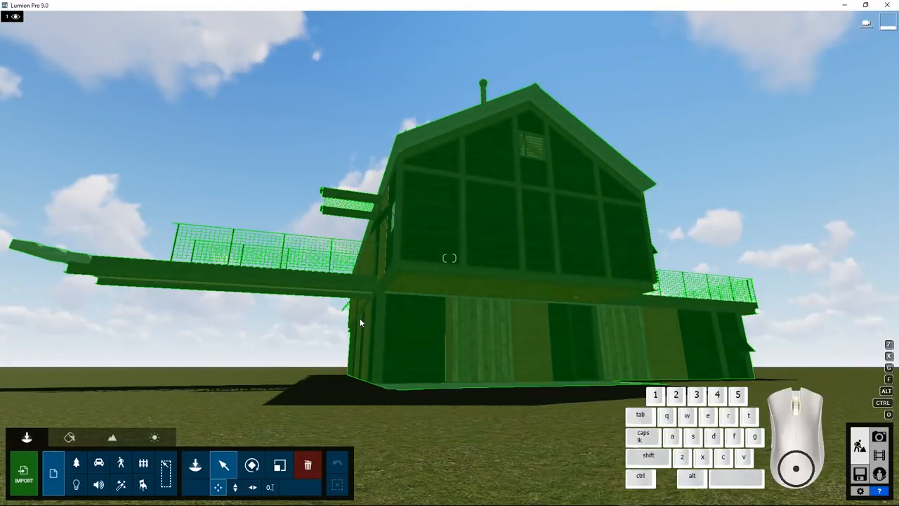
pyautogui.press('q')
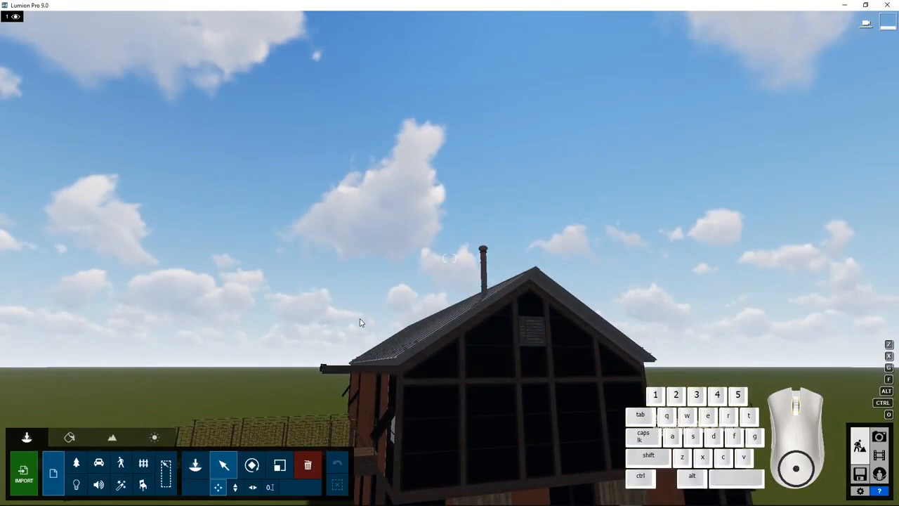
pyautogui.press('w')
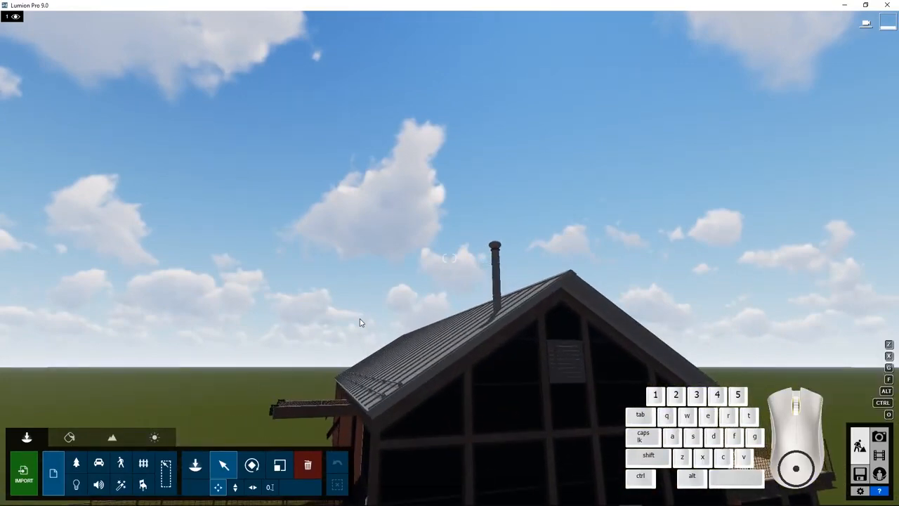
pyautogui.press('e')
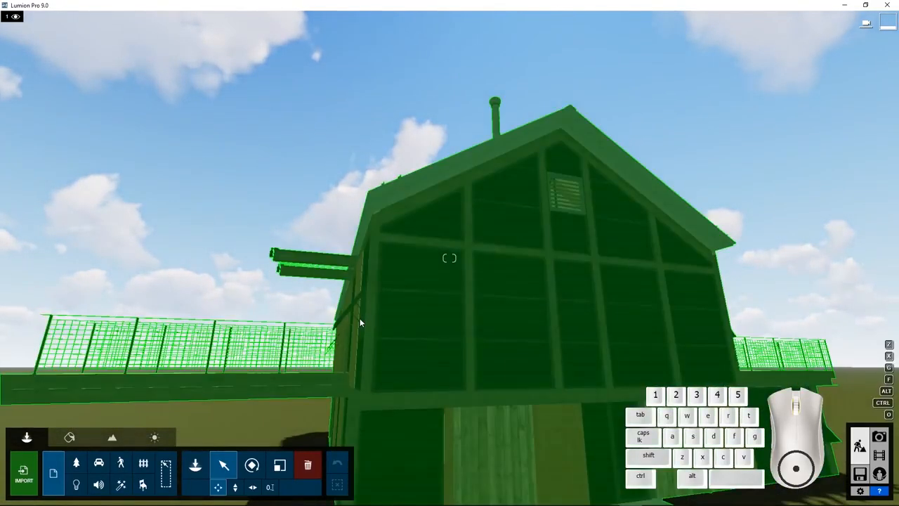
pyautogui.press('a')
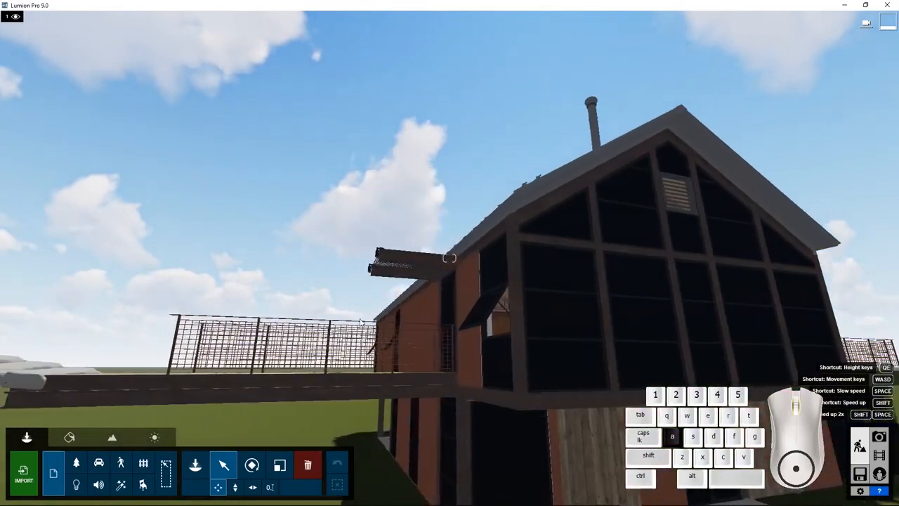
pyautogui.press('s')
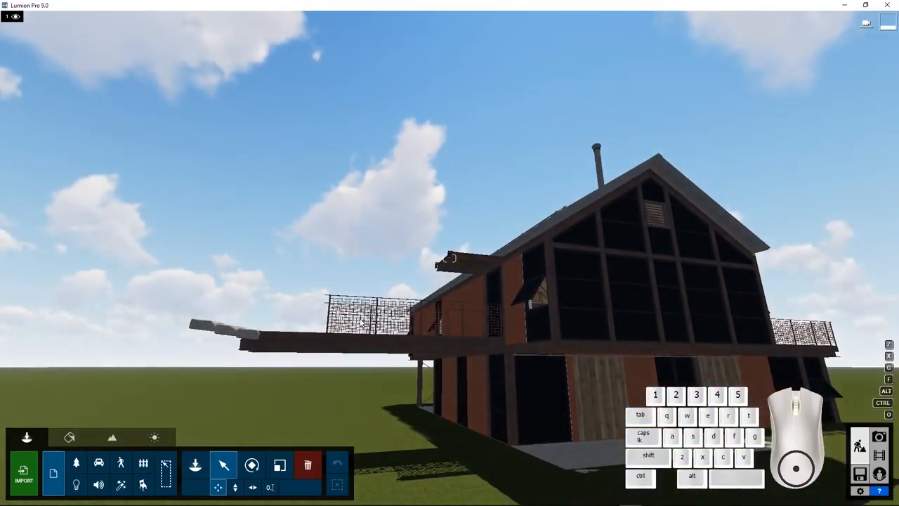
pyautogui.press('d')
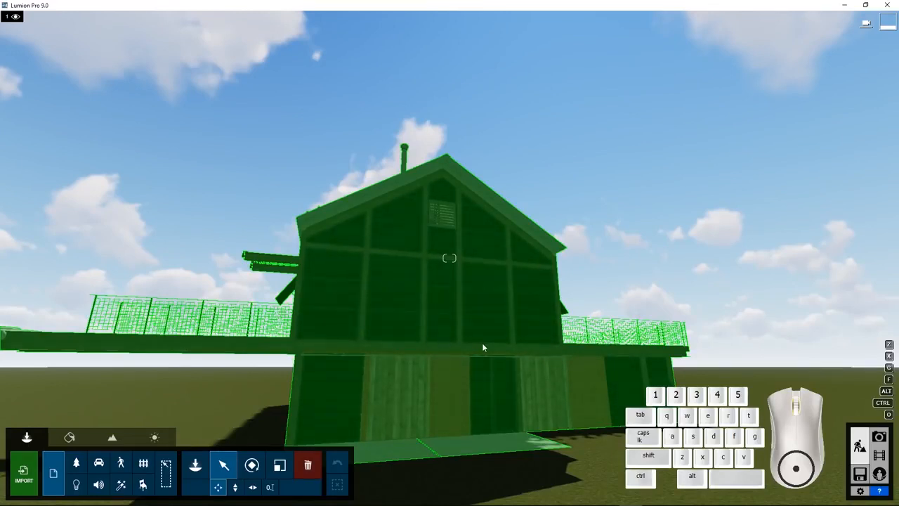
pyautogui.press('d')
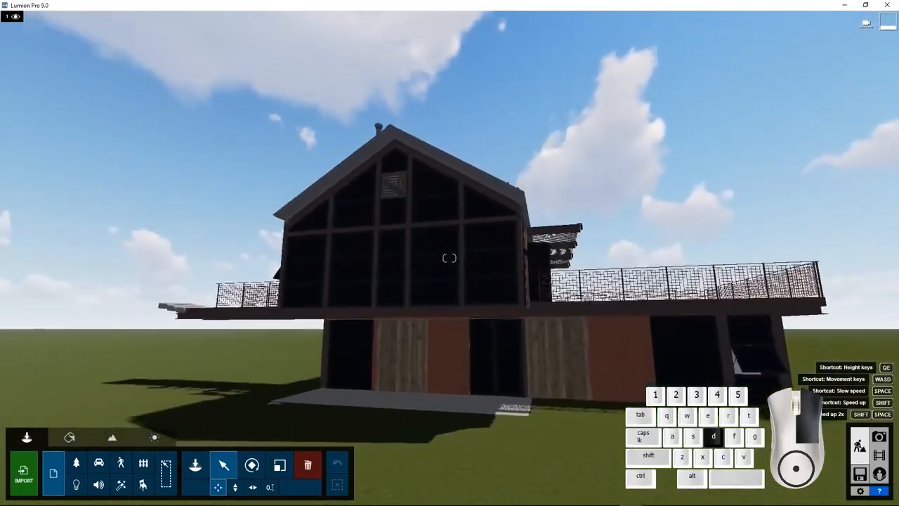
# Step: Examine the house from its terrace side and from above, both close up and at a distance
pyautogui.moveTo(449, 258); pyautogui.dragTo(444, 324, button='right')
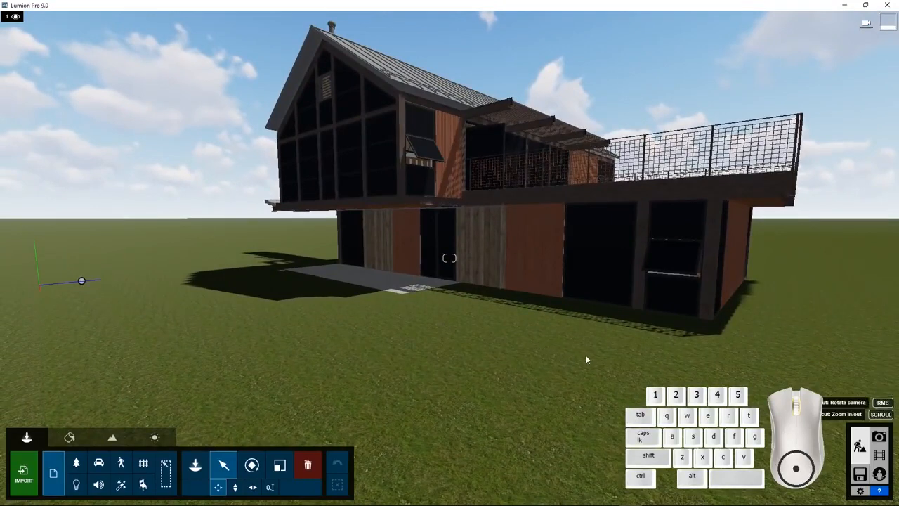
pyautogui.moveTo(587, 359)
pyautogui.mouseDown(button='right')
pyautogui.moveTo(330, 392)
pyautogui.moveTo(321, 319)
pyautogui.moveTo(321, 351)
pyautogui.mouseUp(button='right')
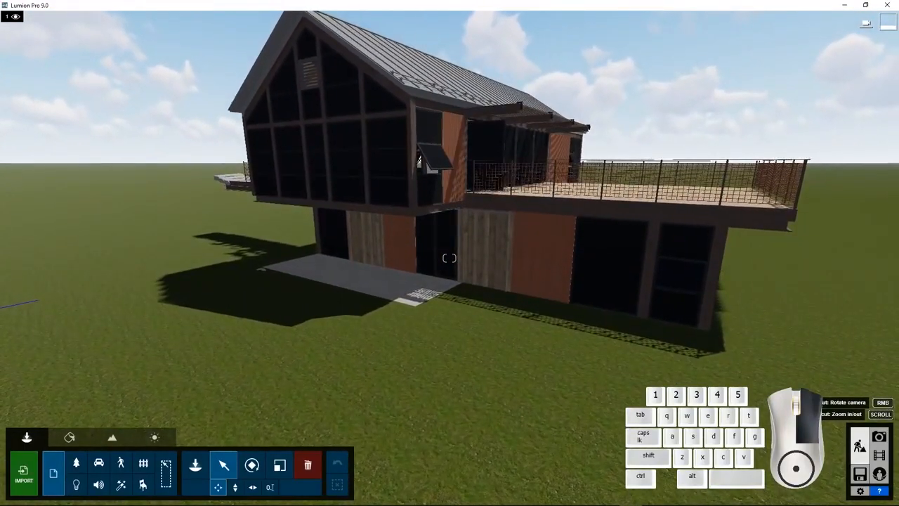
pyautogui.moveTo(449, 338); pyautogui.dragTo(482, 353, button='right')
pyautogui.scroll(-5, 487, 349)
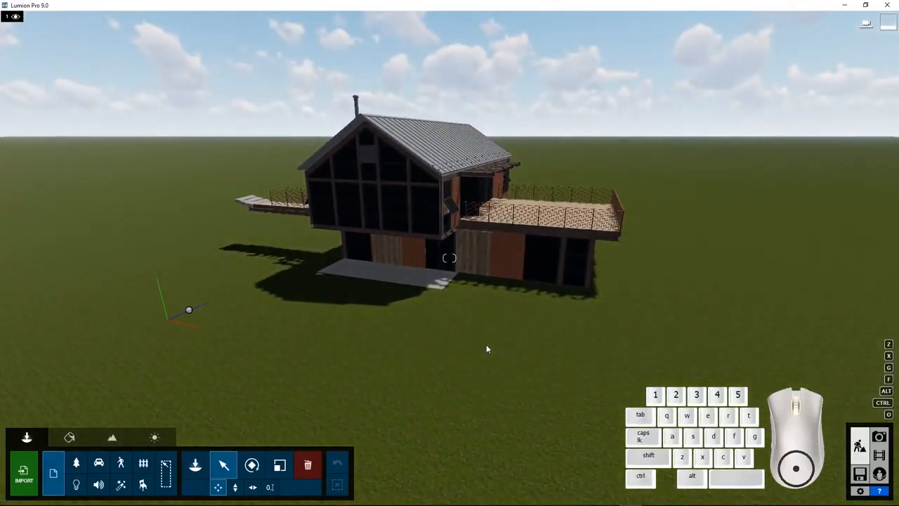
pyautogui.scroll(3, 486, 349)
pyautogui.scroll(-3, 486, 348)
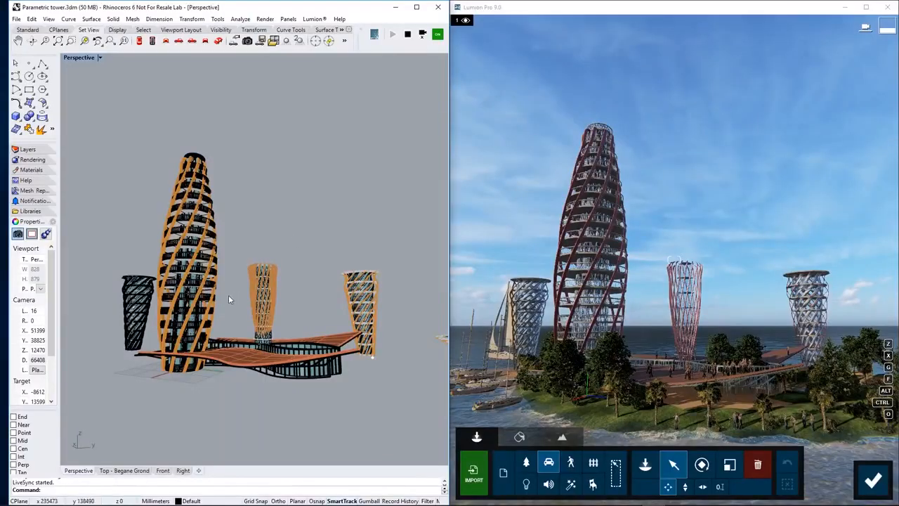
# Step: Orbit the parametric tower in Rhinoceros to compare it with its live-synced view in Lumion
pyautogui.moveTo(229, 296)
pyautogui.mouseDown(button='right')
pyautogui.moveTo(445, 297)
pyautogui.moveTo(65, 301)
pyautogui.moveTo(411, 299)
pyautogui.moveTo(155, 302)
pyautogui.mouseUp(button='right')
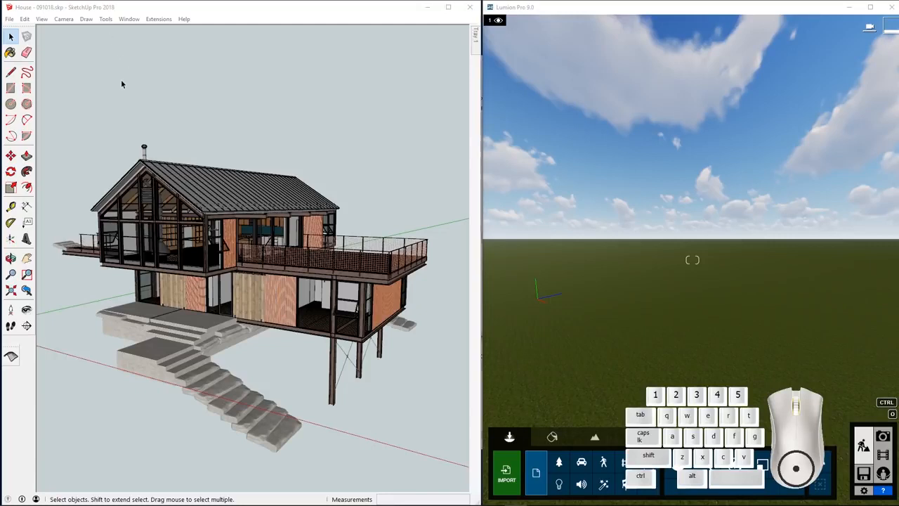
# Step: In SketchUp, search the Extension Warehouse for Lumion LiveSync for SketchUp, check its extension page and close the warehouse
pyautogui.click(129, 19)
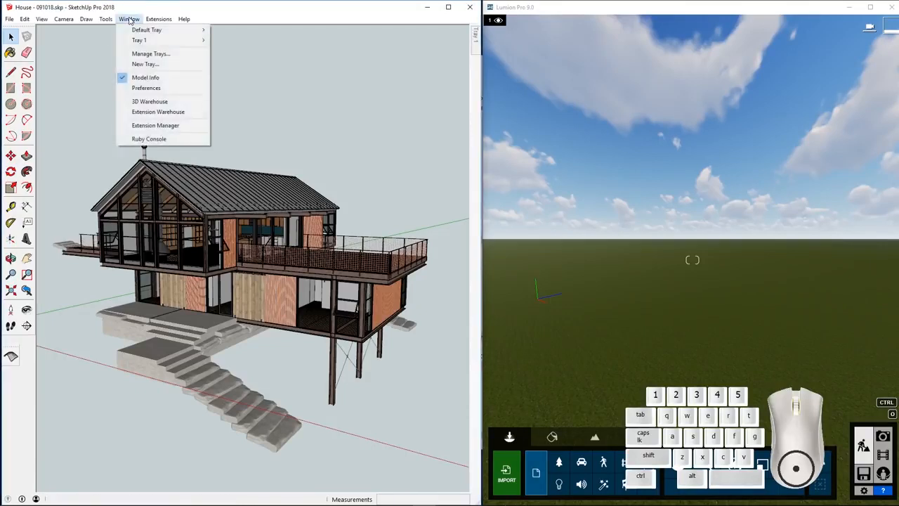
pyautogui.click(151, 111)
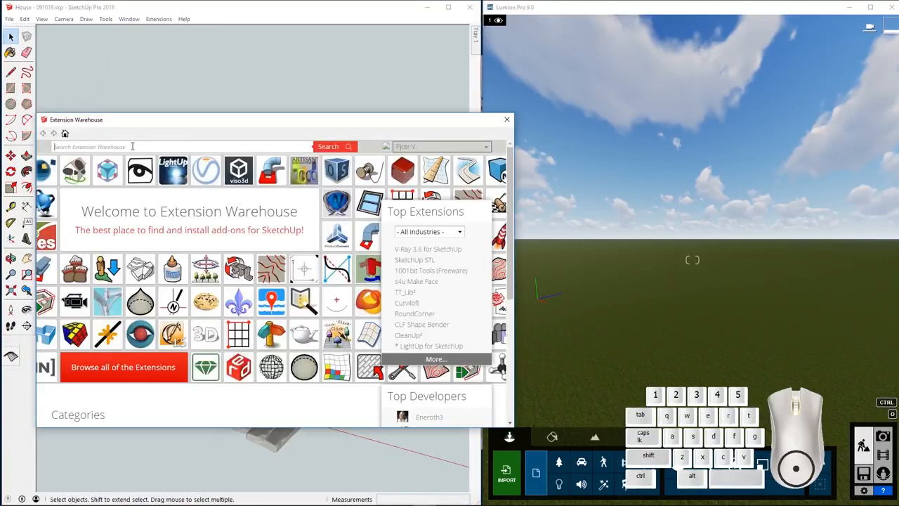
pyautogui.click(132, 146)
pyautogui.write('lu')
pyautogui.click(121, 158)
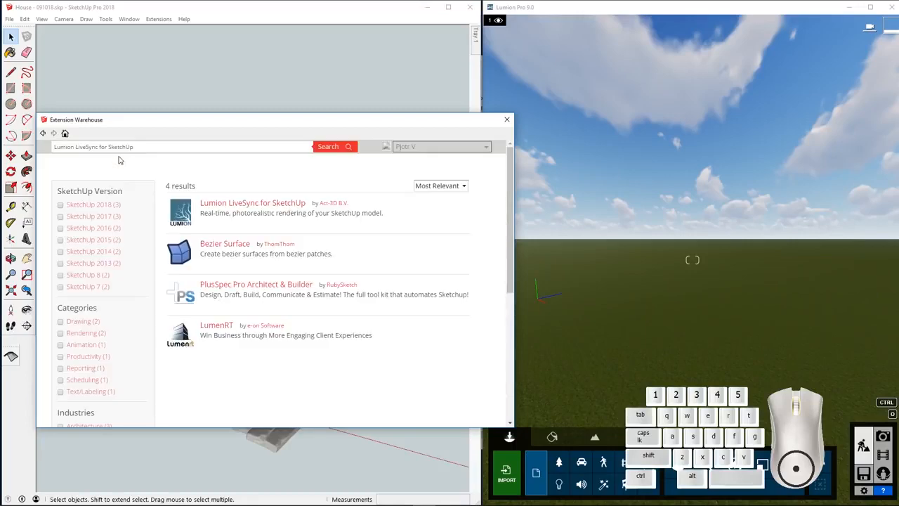
pyautogui.click(238, 205)
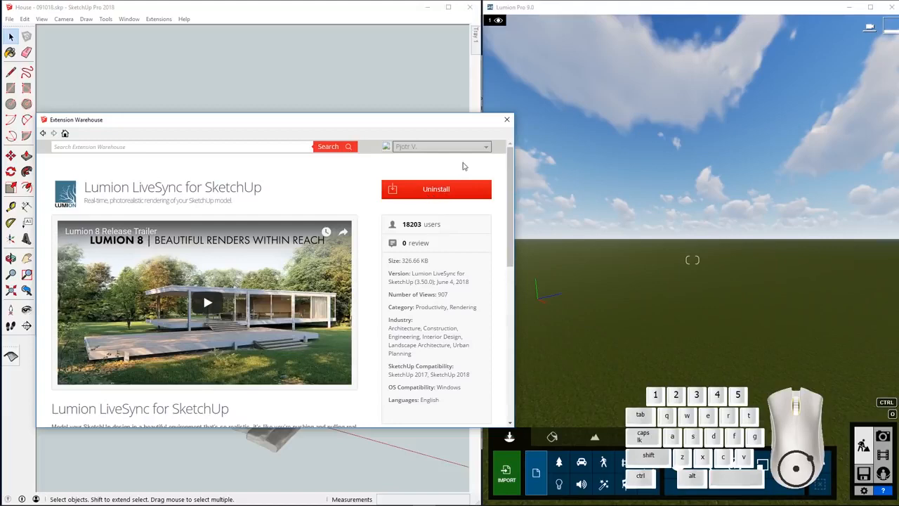
pyautogui.click(507, 119)
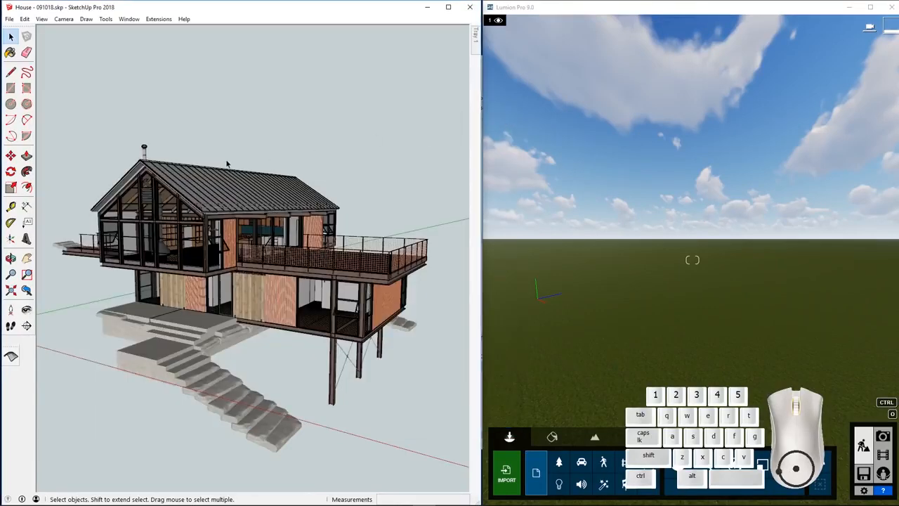
# Step: Show the Lumion LiveSync toolbar in SketchUp and dock it below the existing tools
pyautogui.click(157, 19)
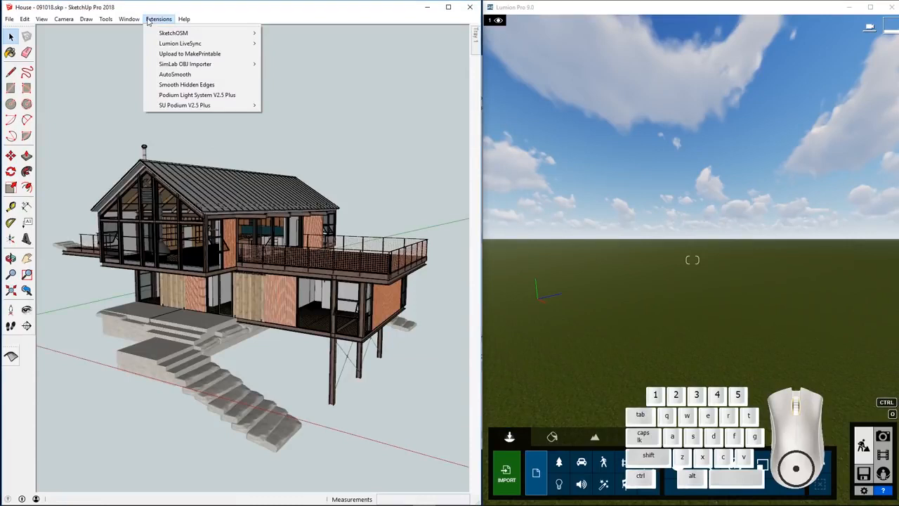
pyautogui.moveTo(156, 45)
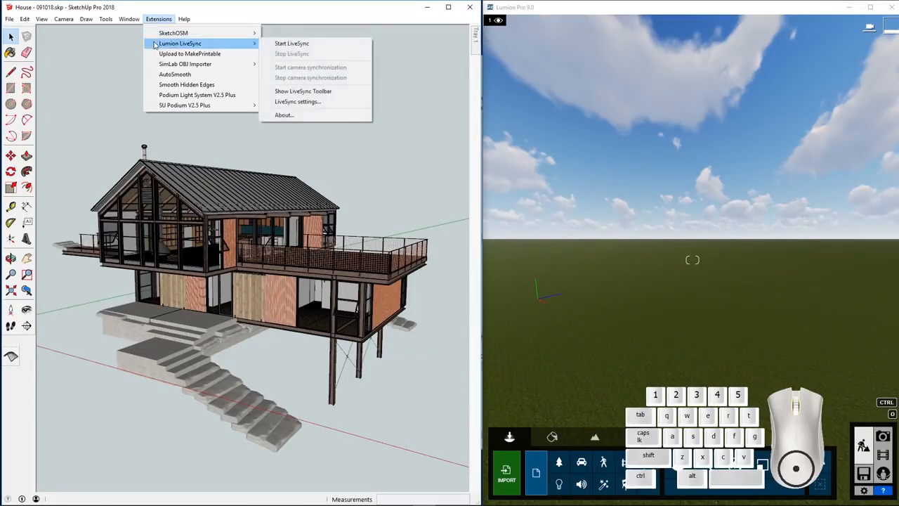
pyautogui.moveTo(42, 19)
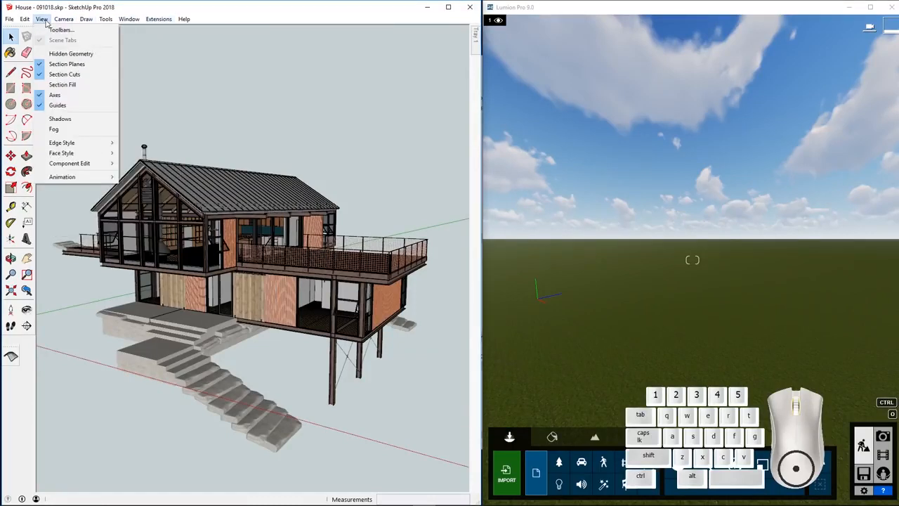
pyautogui.click(59, 30)
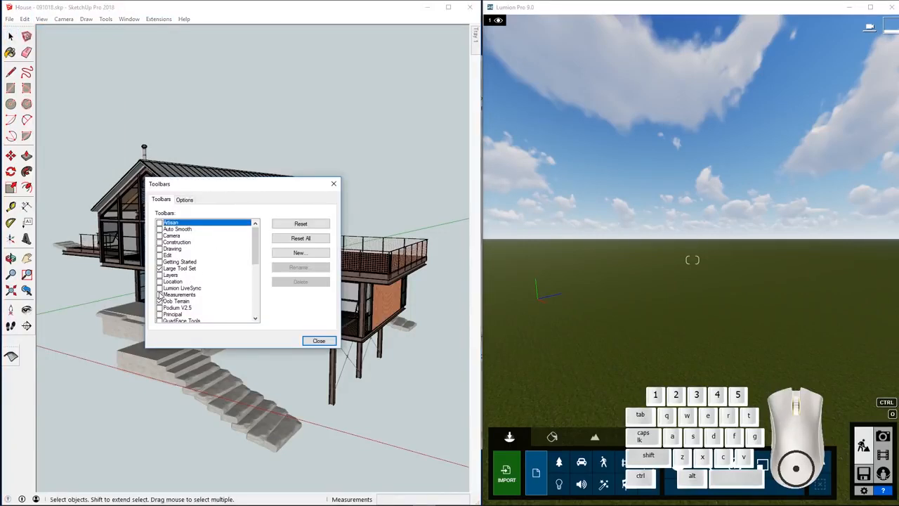
pyautogui.click(159, 288)
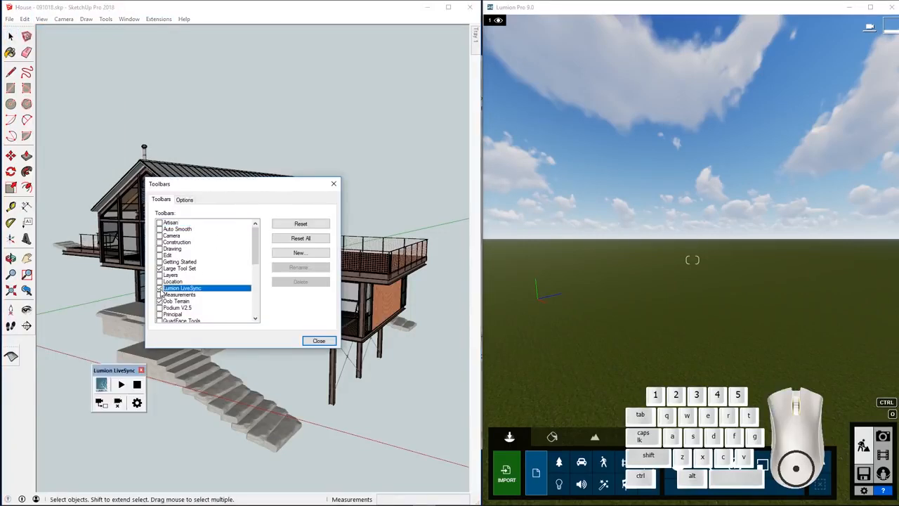
pyautogui.click(318, 341)
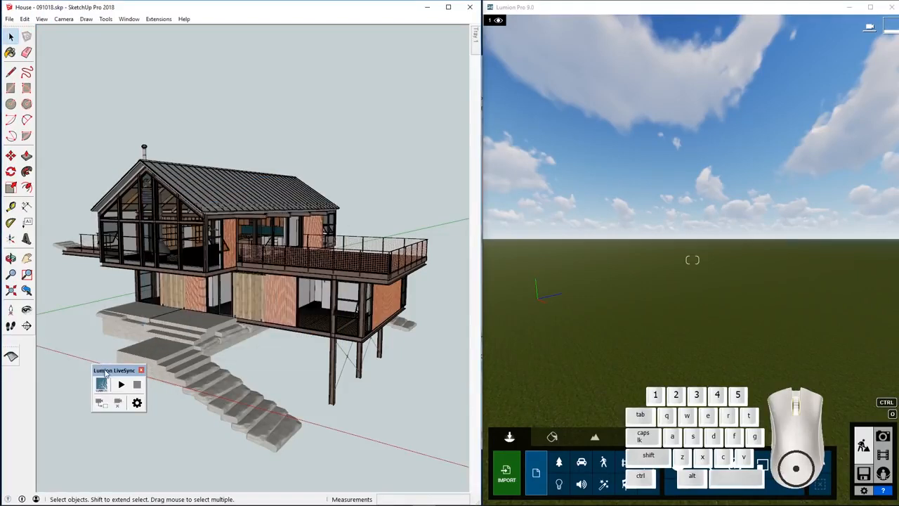
pyautogui.moveTo(107, 374); pyautogui.dragTo(12, 392)
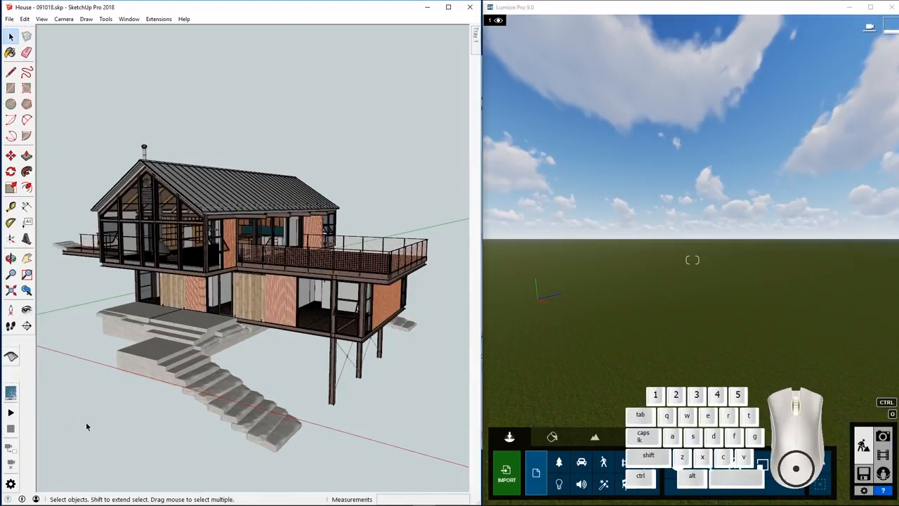
# Step: Start LiveSync with camera synchronization, and orbit and zoom around the house in SketchUp to compare it with the Lumion view
pyautogui.click(11, 414)
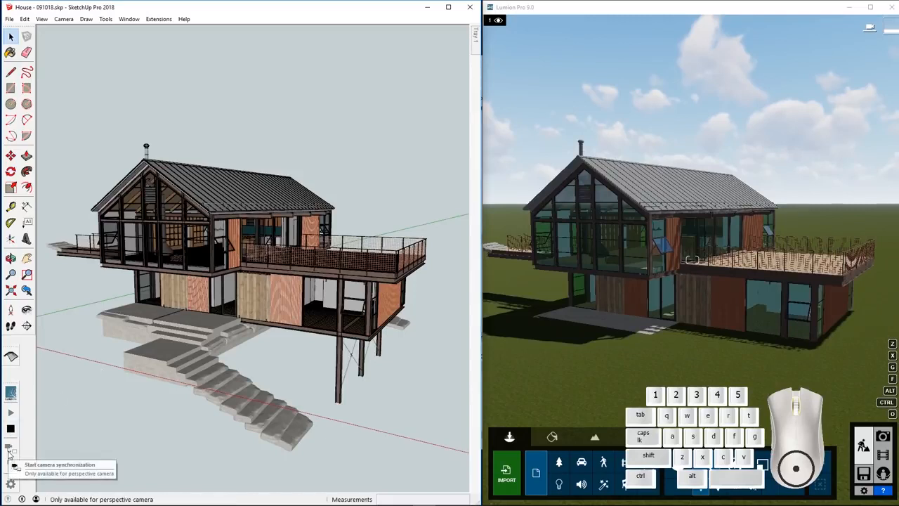
pyautogui.moveTo(237, 302)
pyautogui.mouseDown(button='middle')
pyautogui.moveTo(162, 317)
pyautogui.moveTo(204, 340)
pyautogui.moveTo(223, 295)
pyautogui.moveTo(212, 316)
pyautogui.mouseUp(button='middle')
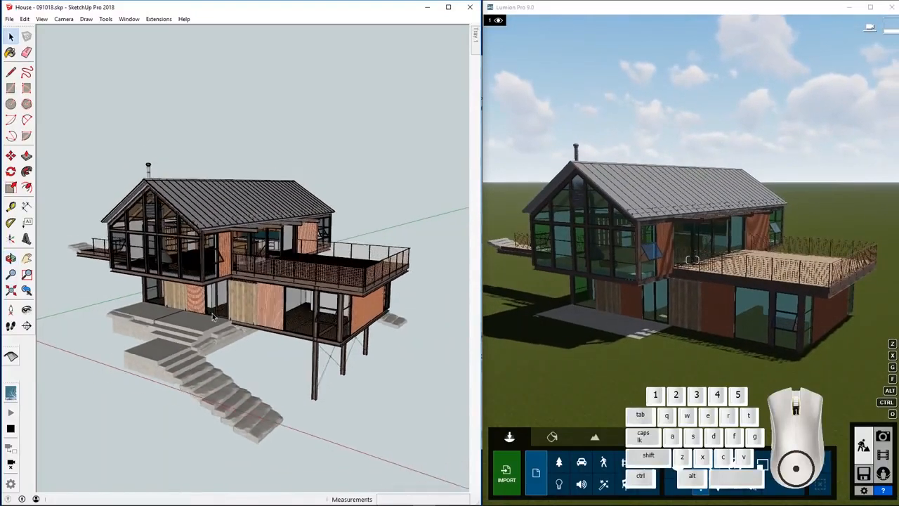
pyautogui.scroll(-2, 214, 317)
pyautogui.scroll(3, 214, 317)
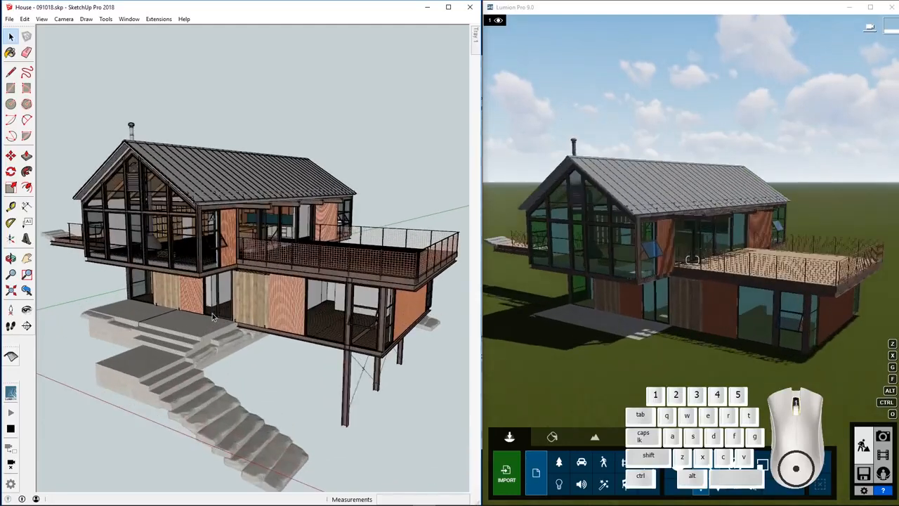
pyautogui.scroll(-1, 213, 318)
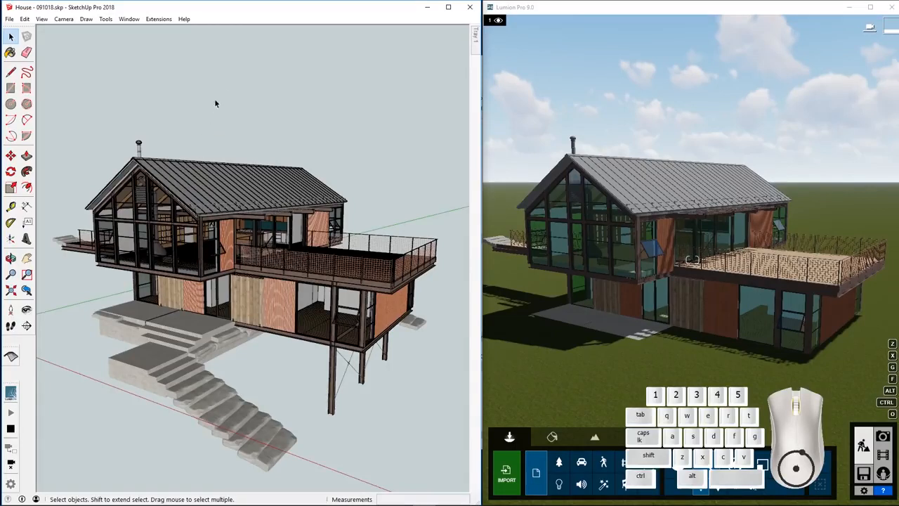
# Step: Hide the roof layer in SketchUp to test the live update in Lumion, and make the layer visible again
pyautogui.click(475, 43)
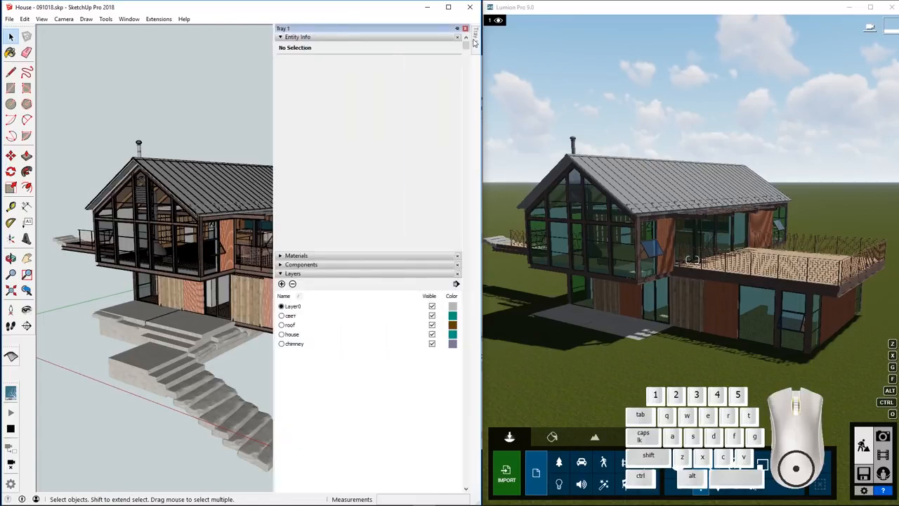
pyautogui.click(432, 325)
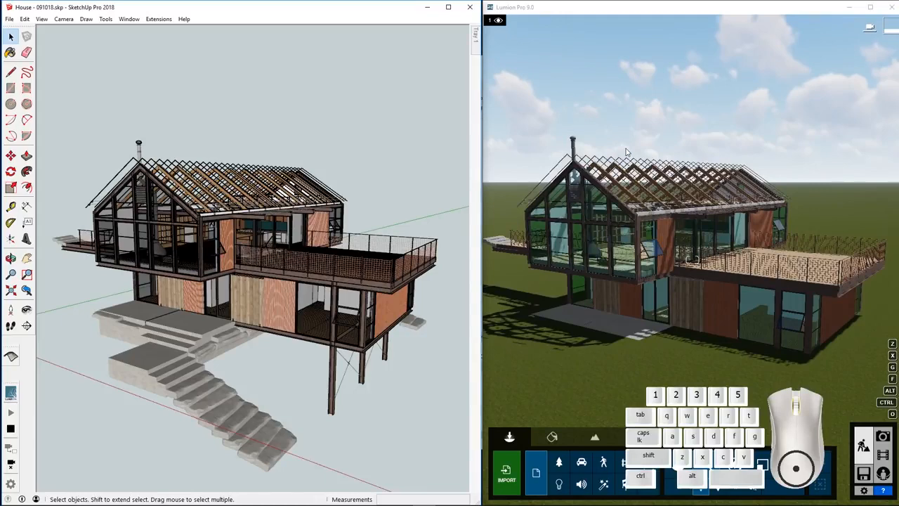
pyautogui.moveTo(476, 42)
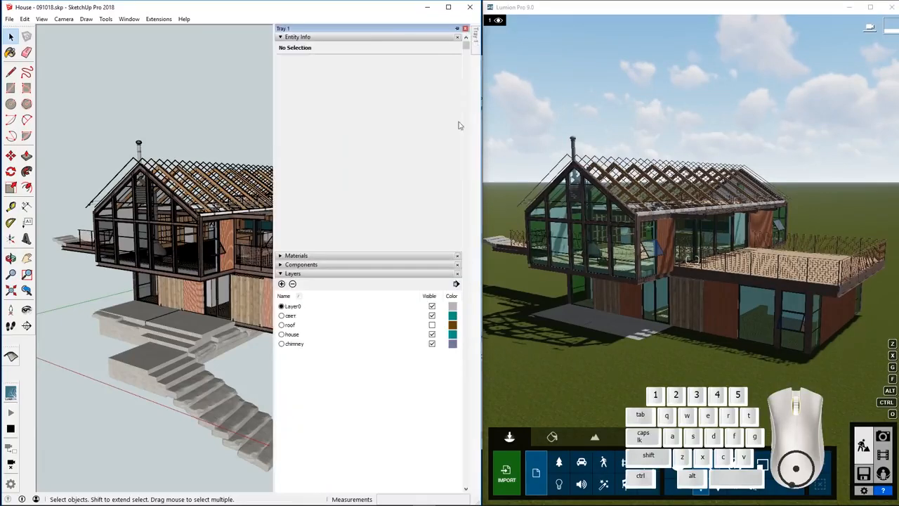
pyautogui.click(432, 325)
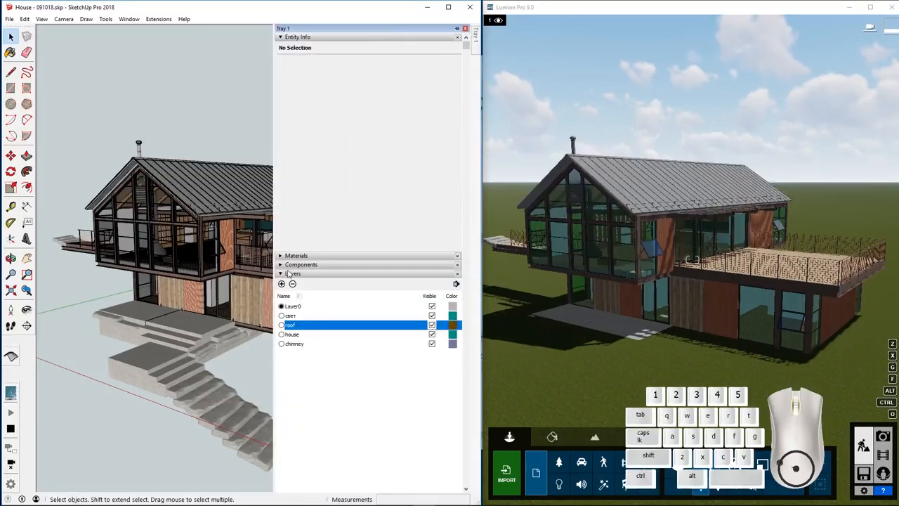
# Step: View the house from above its gabled front and move the chimney farther back along the roof in SketchUp
pyautogui.moveTo(269, 246); pyautogui.dragTo(333, 281, button='middle')
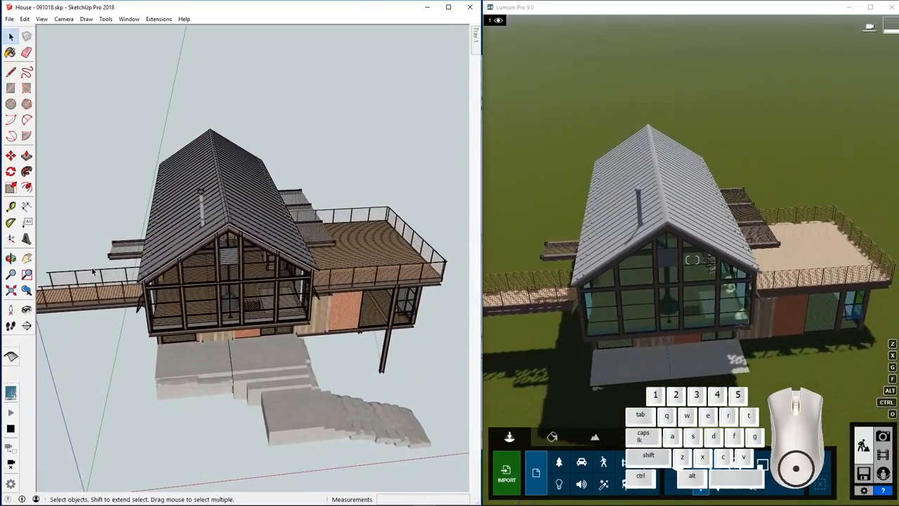
pyautogui.click(11, 155)
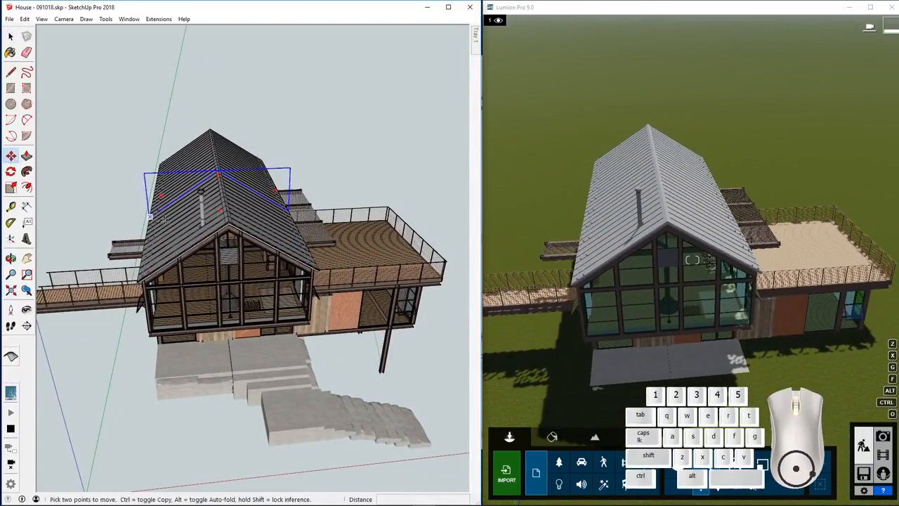
pyautogui.moveTo(201, 204); pyautogui.dragTo(210, 153)
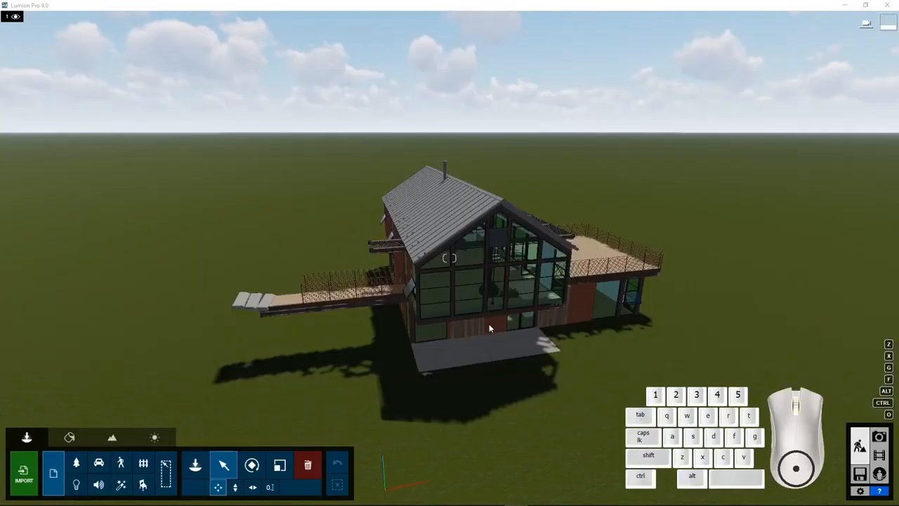
# Step: Switch to Lumion and select the synced house model to inspect its properties
pyautogui.click(490, 328)
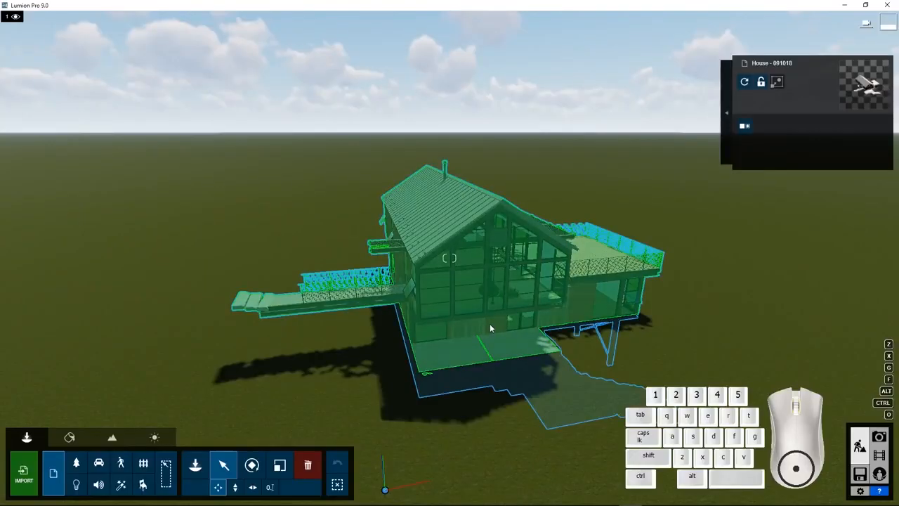
pyautogui.keyDown('ctrl'); pyautogui.click(732, 349); pyautogui.keyUp('ctrl')
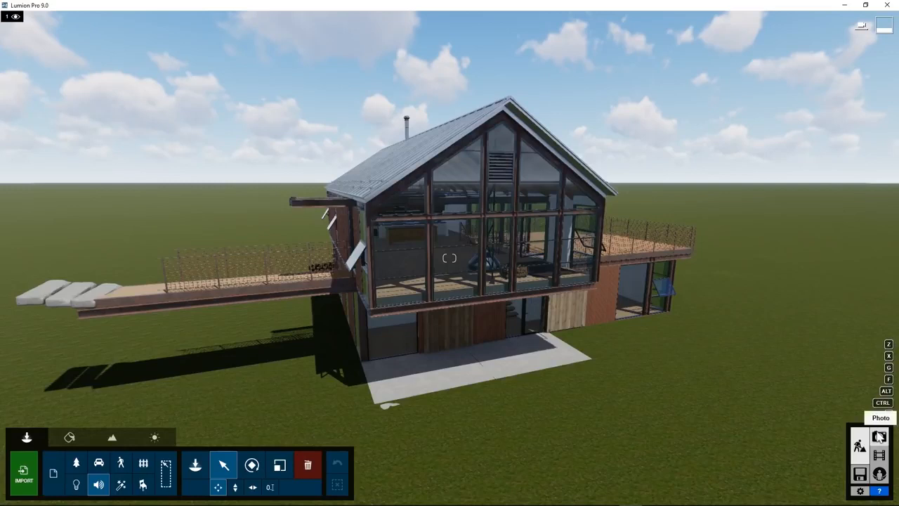
# Step: Save the Lumion scene with the title "project X" as the scene file "Tutorial X" in the Tutorials folder
pyautogui.click(861, 475)
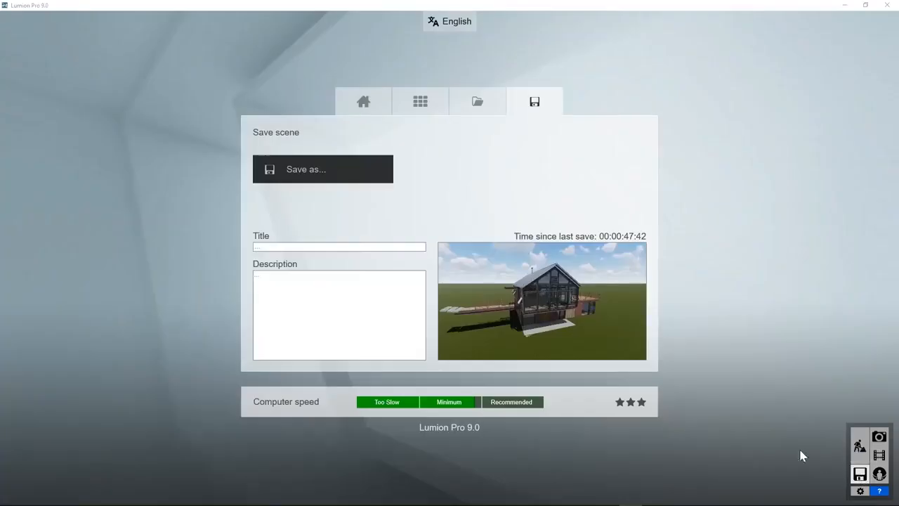
pyautogui.click(266, 247)
pyautogui.write('proje')
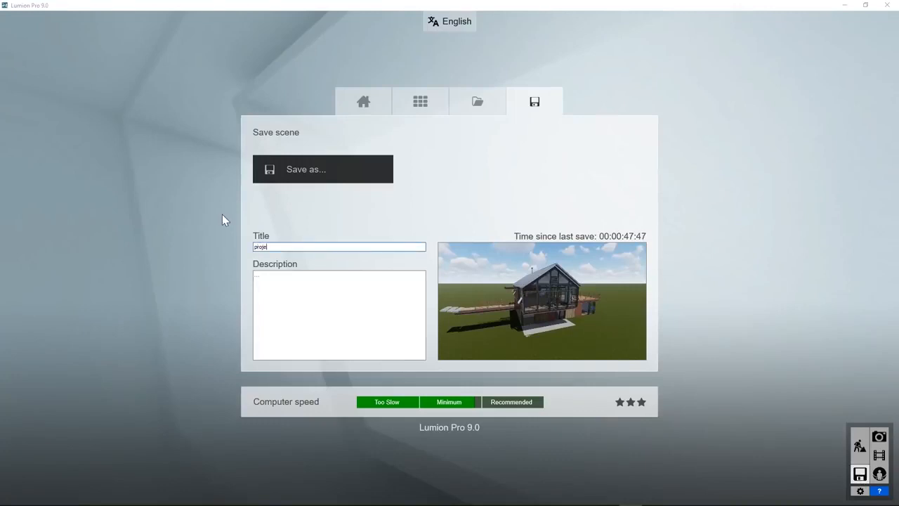
pyautogui.write('ct X')
pyautogui.click(311, 175)
pyautogui.write('Tut')
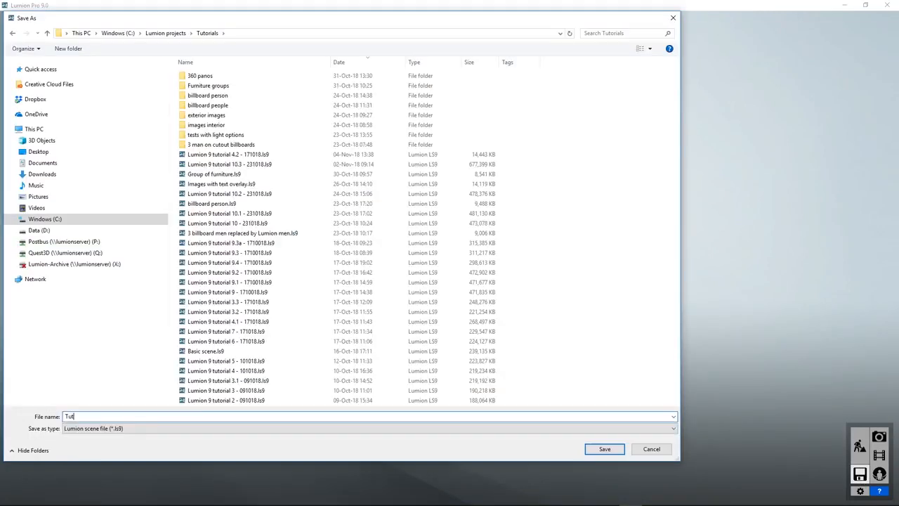
pyautogui.write('orial X')
pyautogui.press('Return')
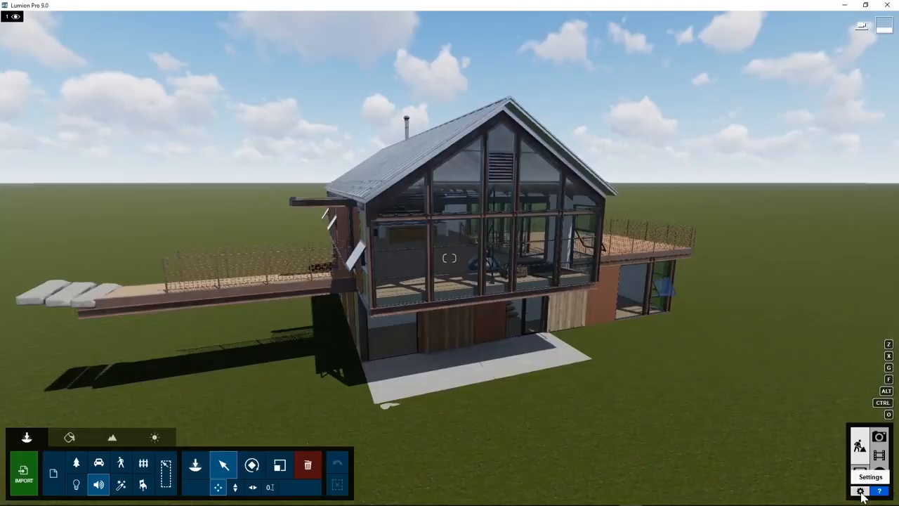
# Step: Review the editor quality, resolution and unit settings, and examine the help overlay that explains the interface
pyautogui.click(861, 491)
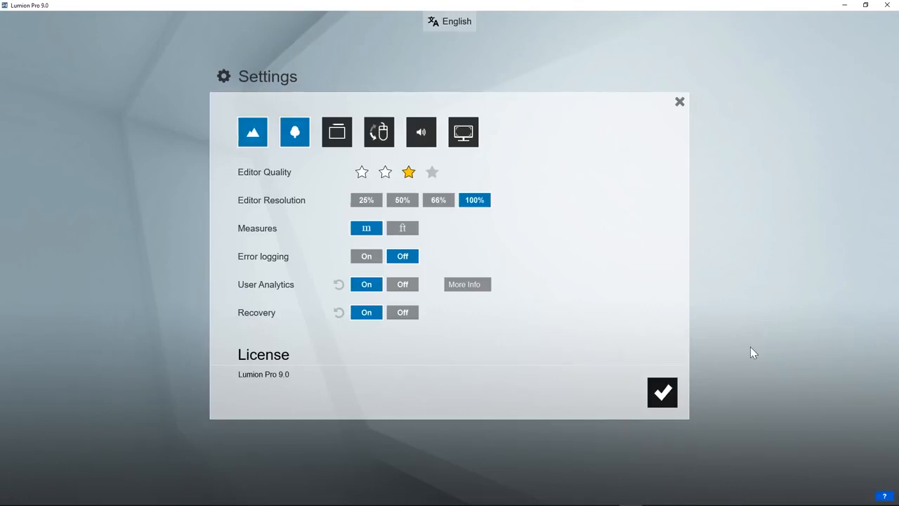
pyautogui.click(663, 392)
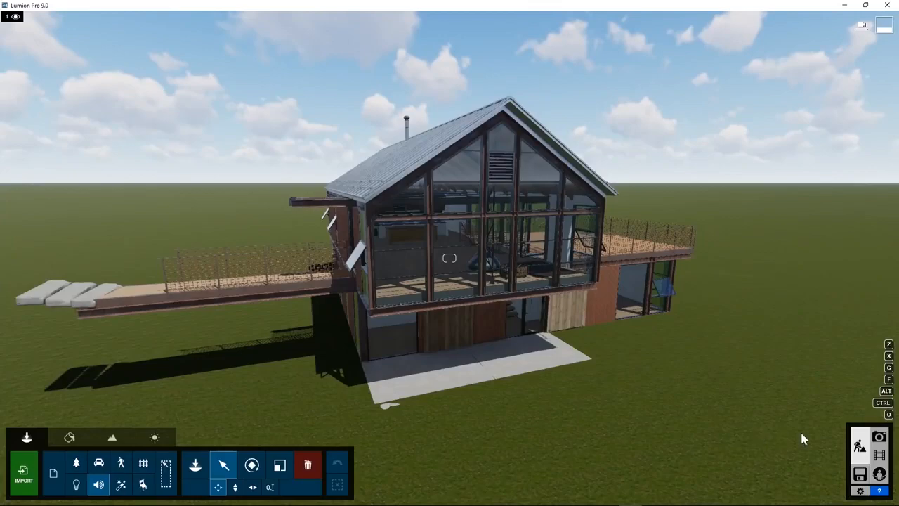
pyautogui.click(880, 491)
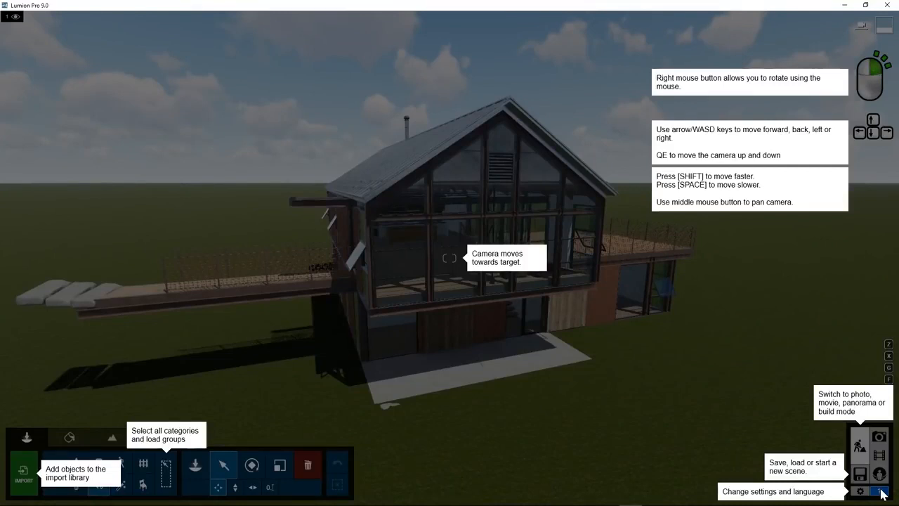
pyautogui.click(881, 492)
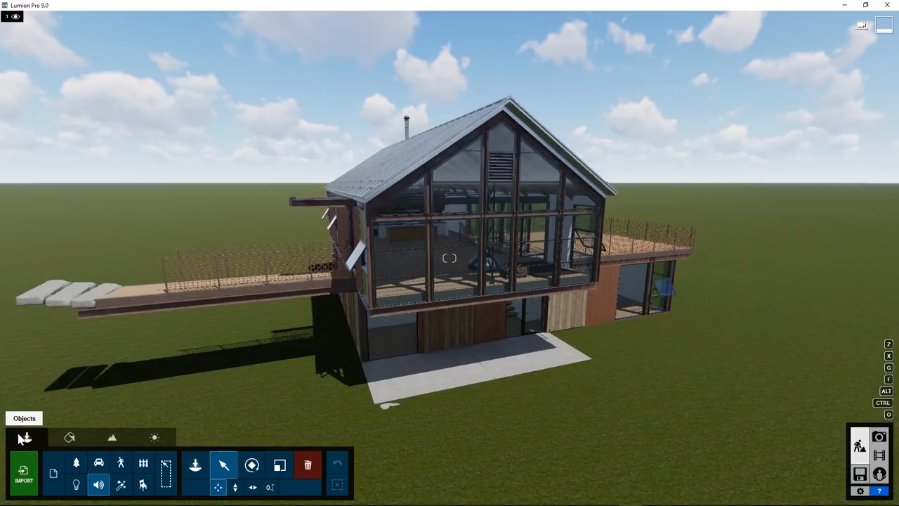
# Step: Look through the Materials, Landscape and sun-and-cloud controls, and return to the Objects mode
pyautogui.click(61, 440)
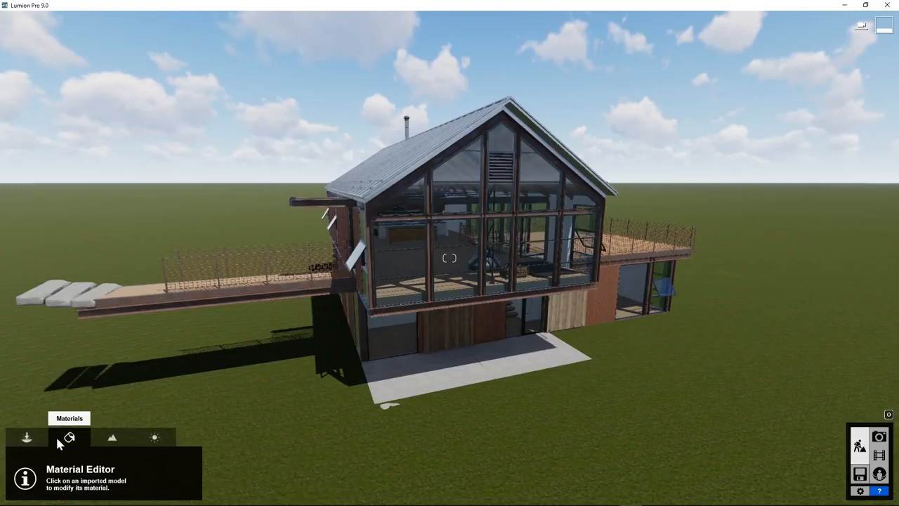
pyautogui.click(108, 440)
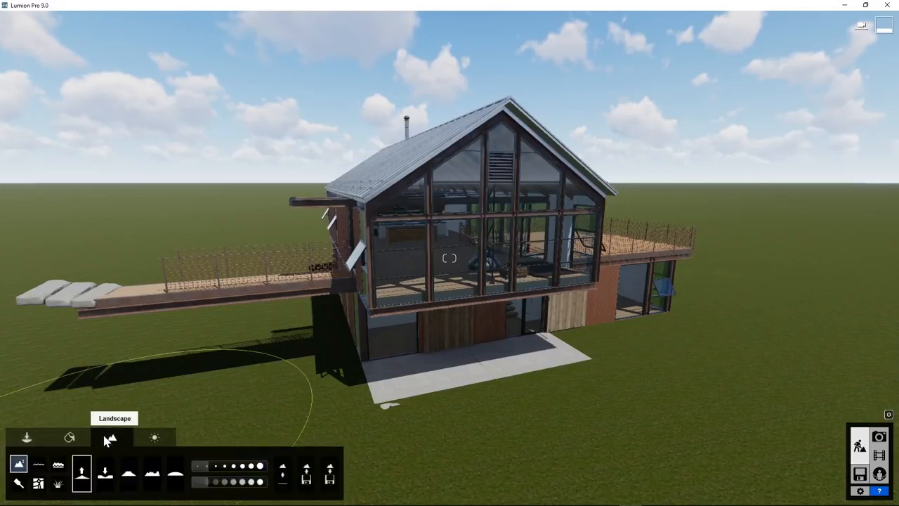
pyautogui.click(146, 440)
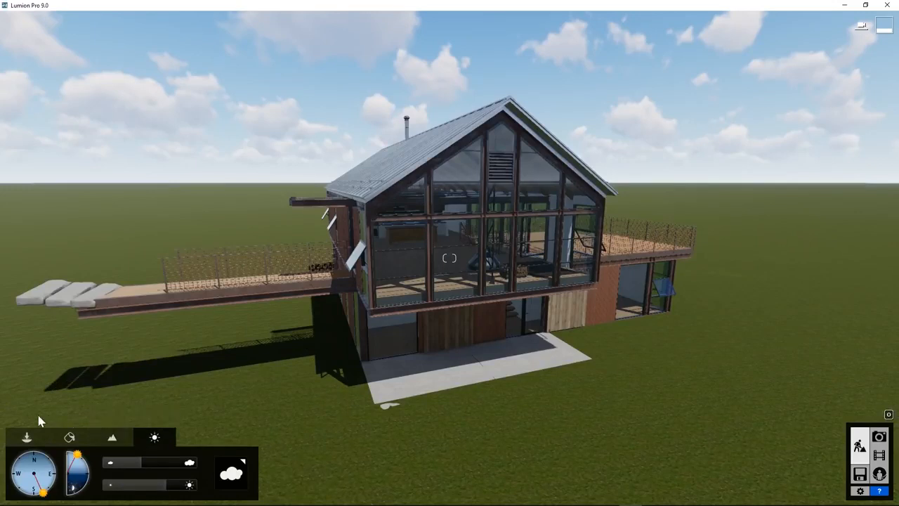
pyautogui.click(19, 437)
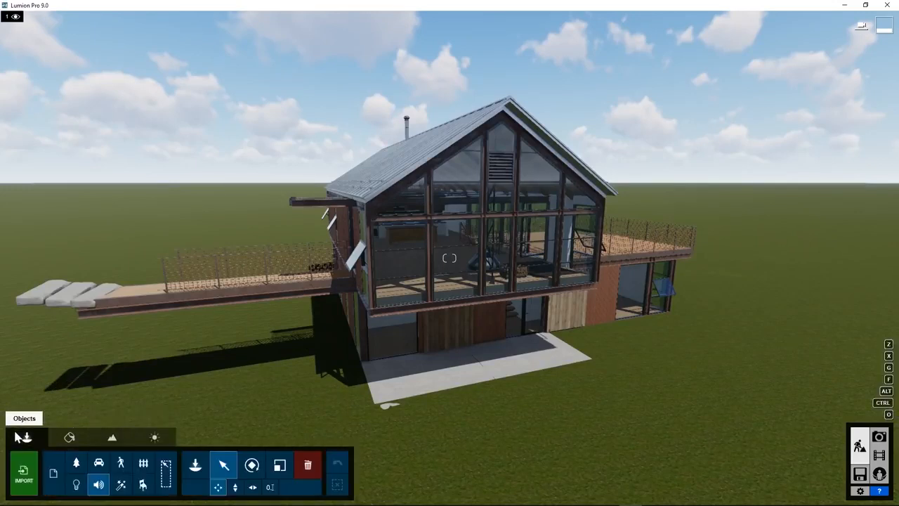